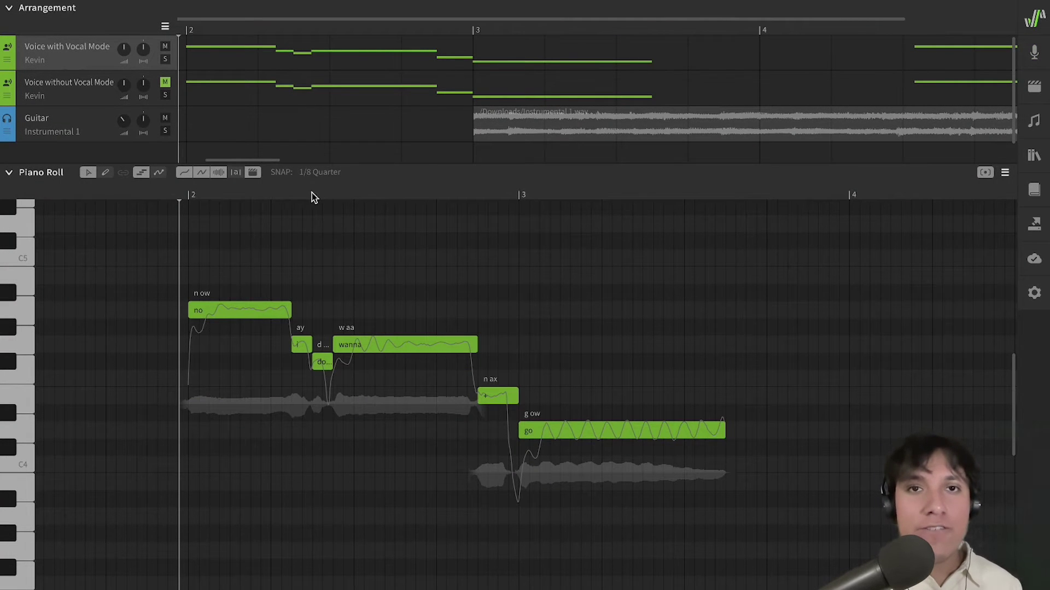
Keep Kevin as the singer, play the phrase, and rewind to bar 2
click(44, 58)
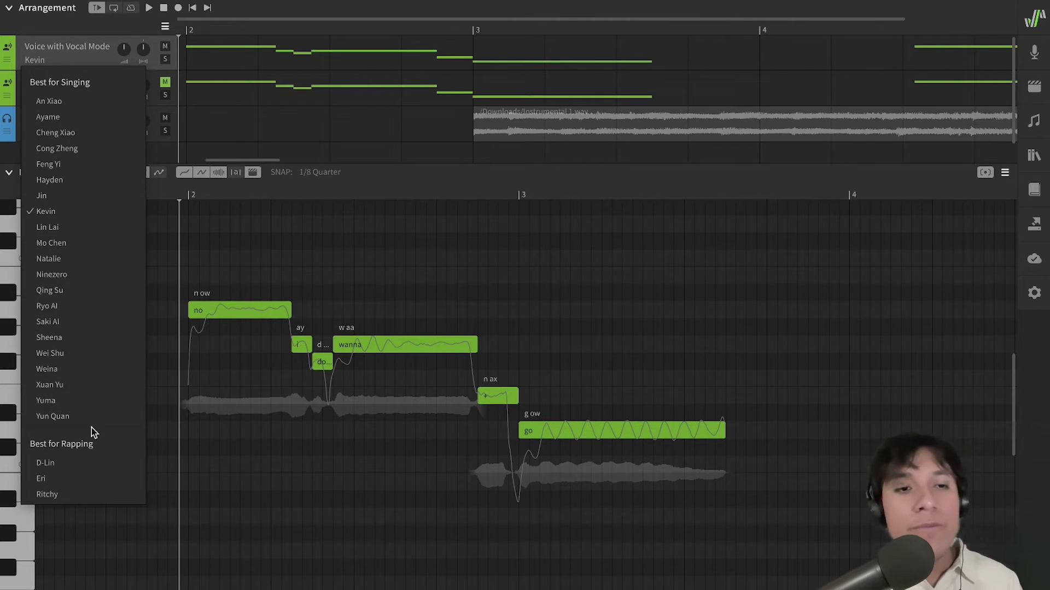
click(520, 326)
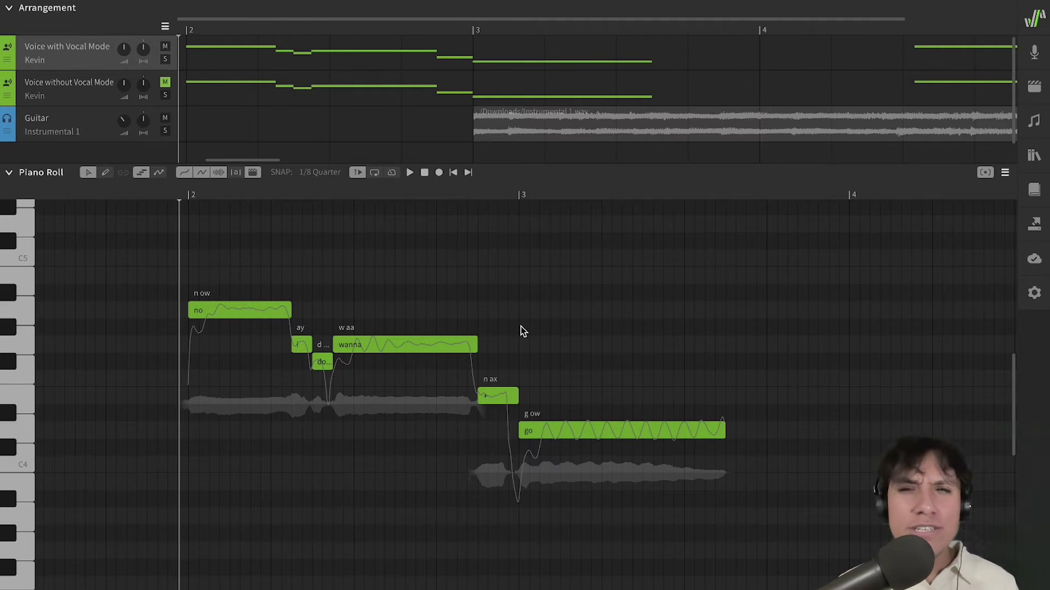
key(space)
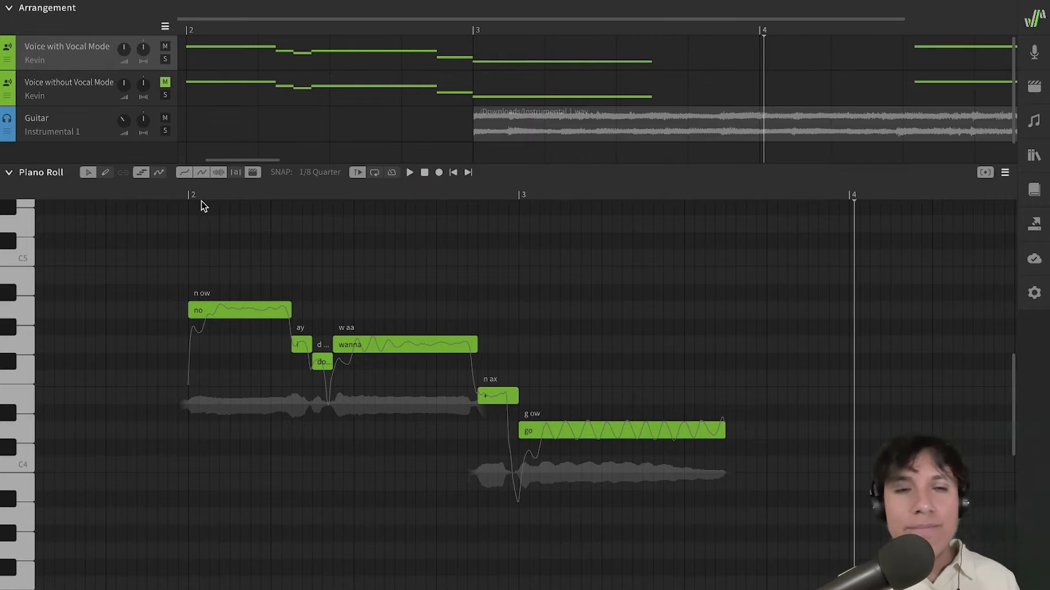
click(180, 196)
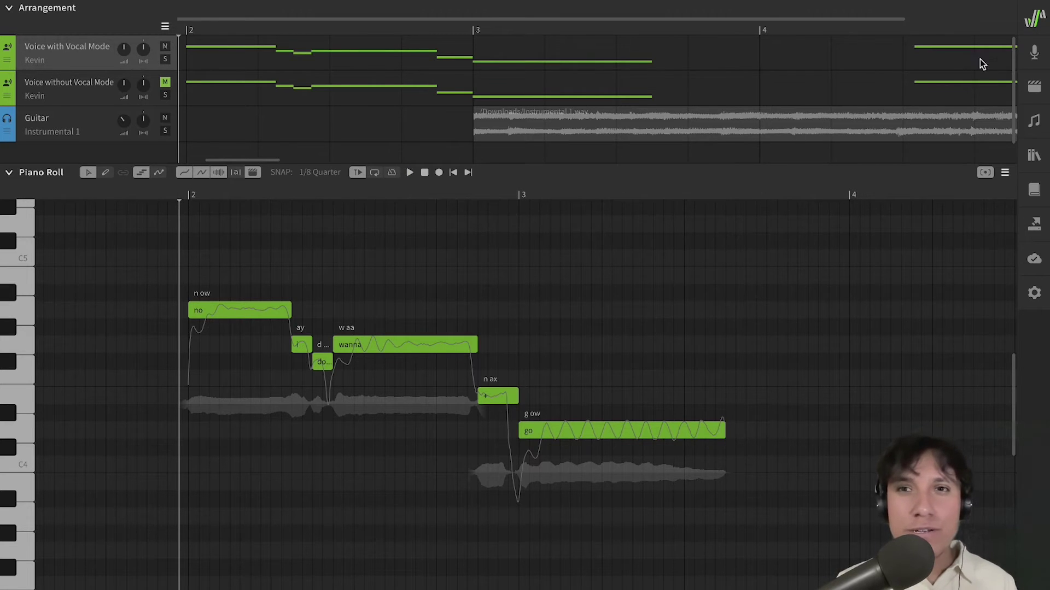
Apply the Belt vocal mode preset at 100% and play it back
click(1035, 51)
scroll(961, 314, down, 5)
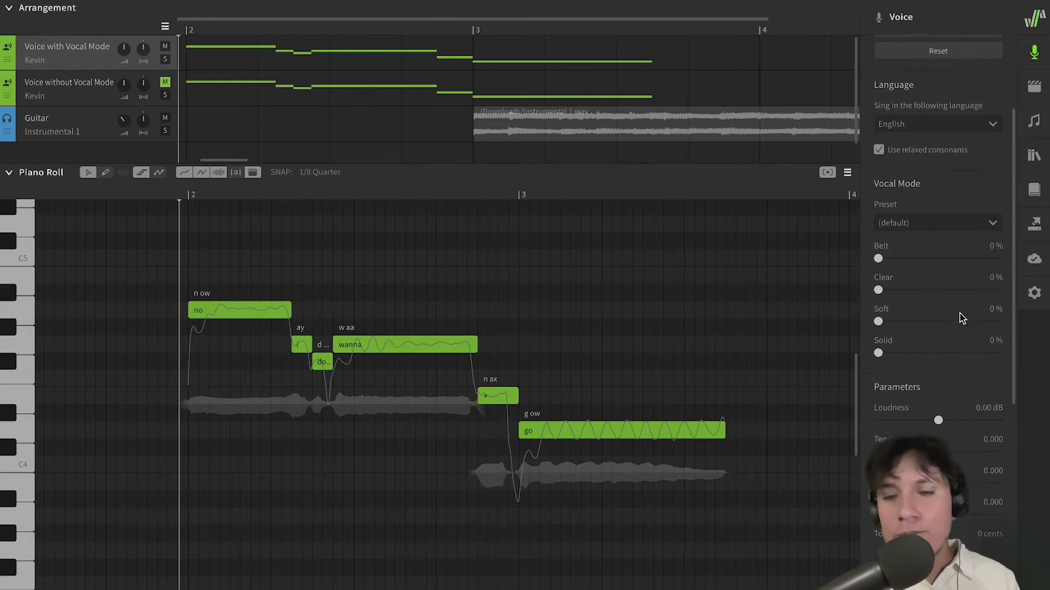
click(950, 218)
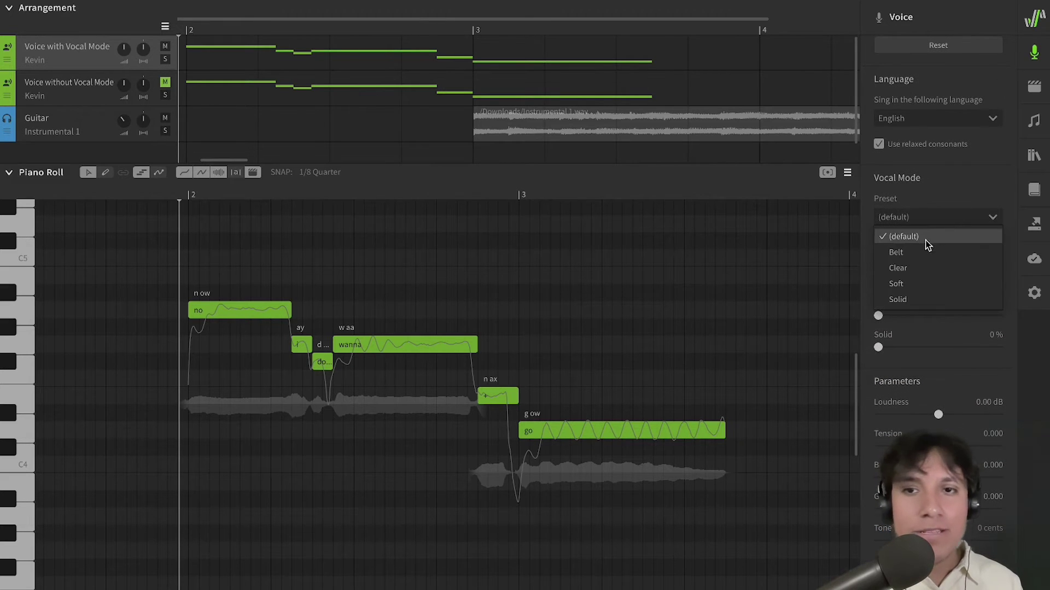
click(897, 252)
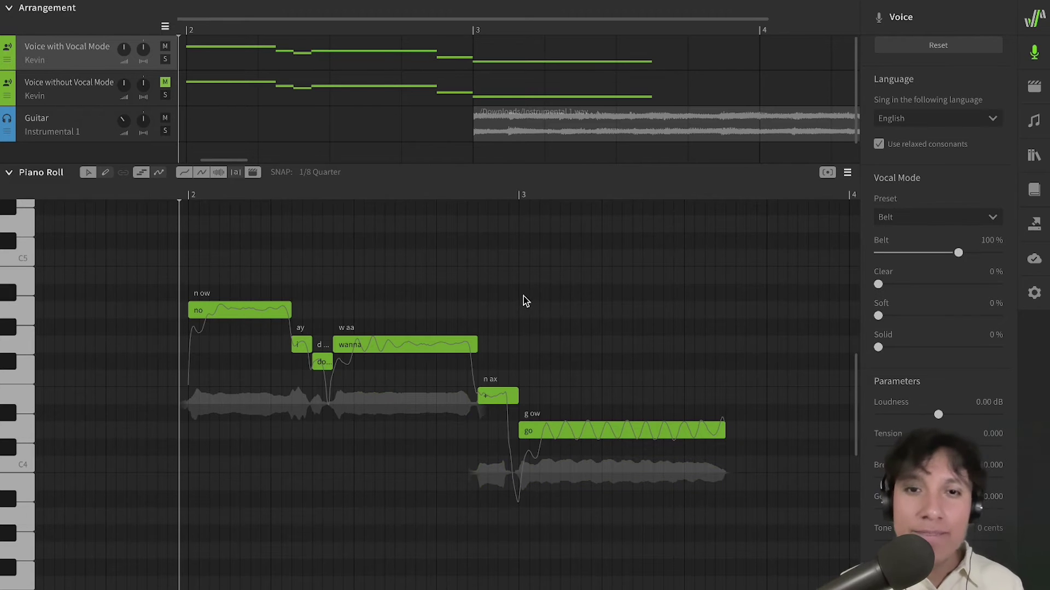
key(space)
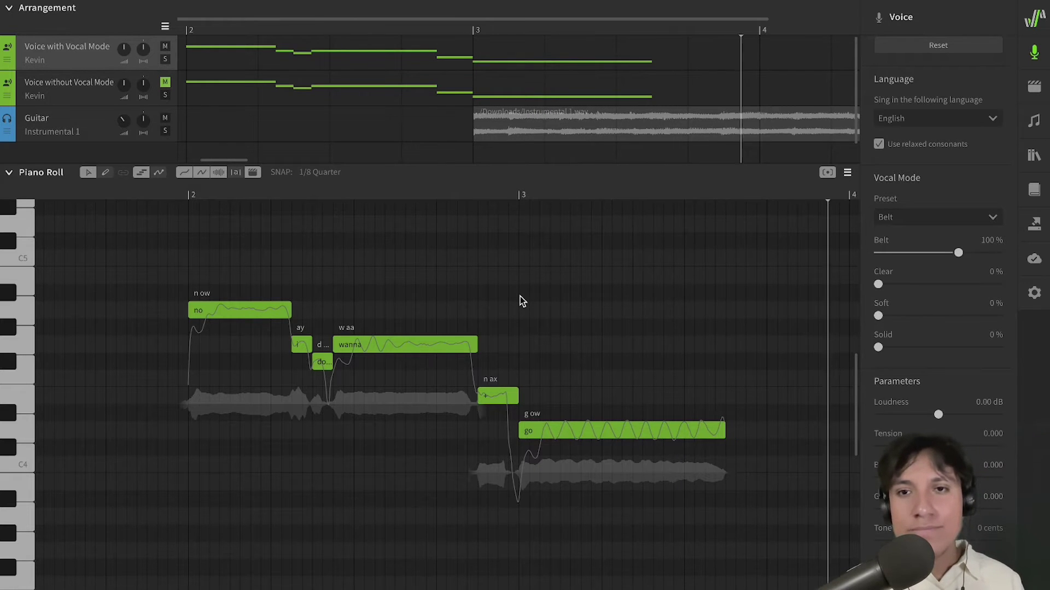
Play the Voice without Vocal Mode track from bar 2, then stop
click(115, 92)
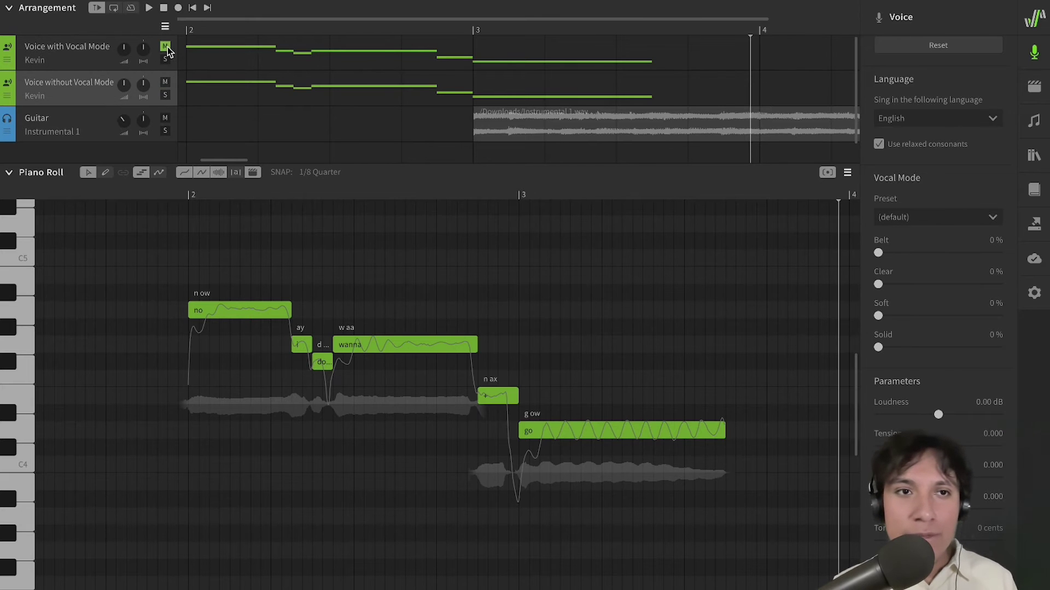
click(184, 195)
key(space)
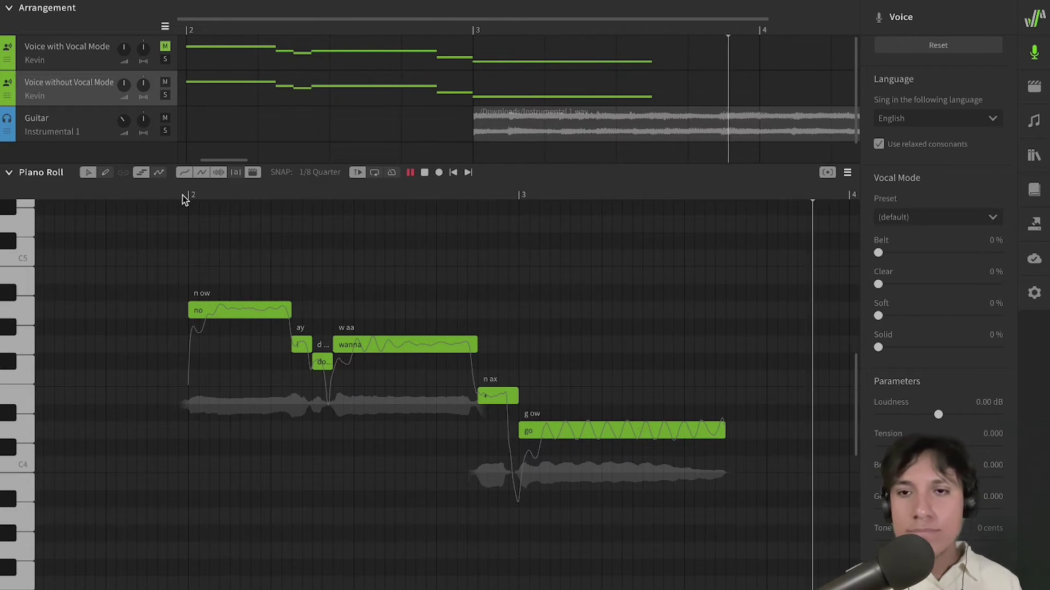
key(space)
Mute the Voice without Vocal Mode track and replay the Belt track from bar 2
click(164, 83)
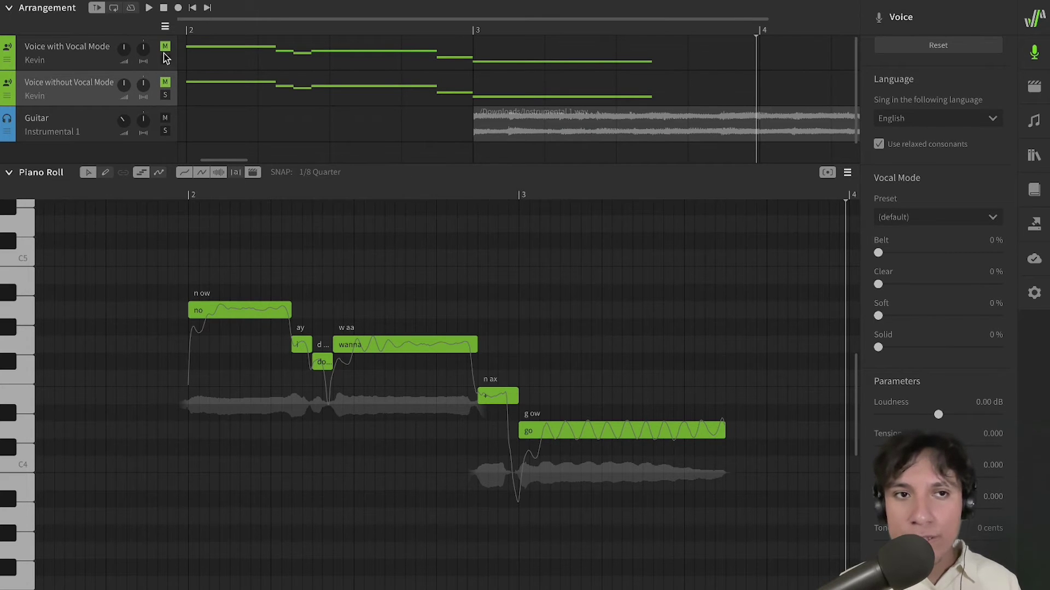
click(93, 62)
click(183, 194)
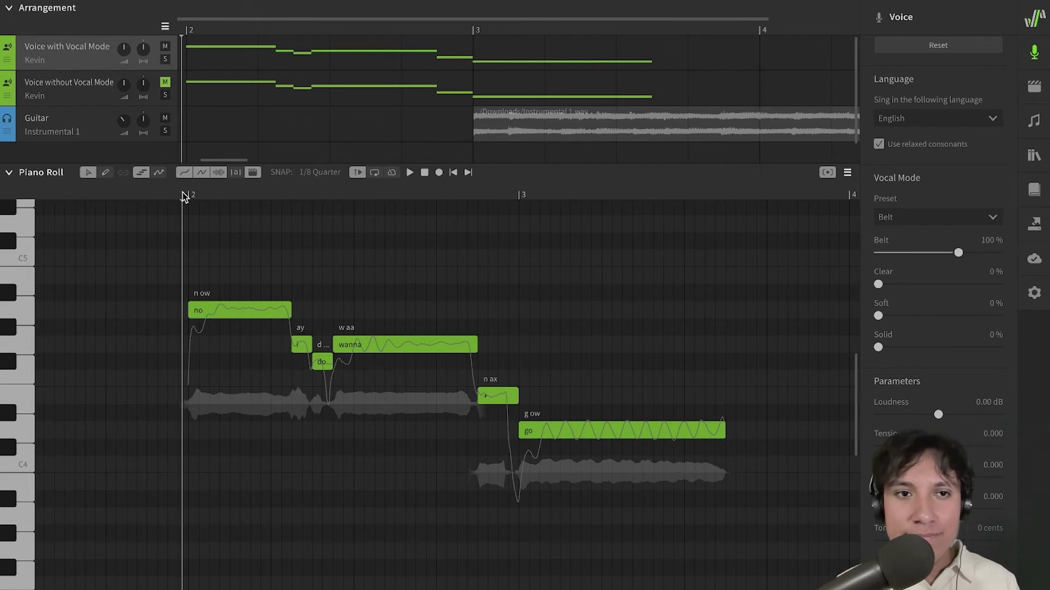
key(space)
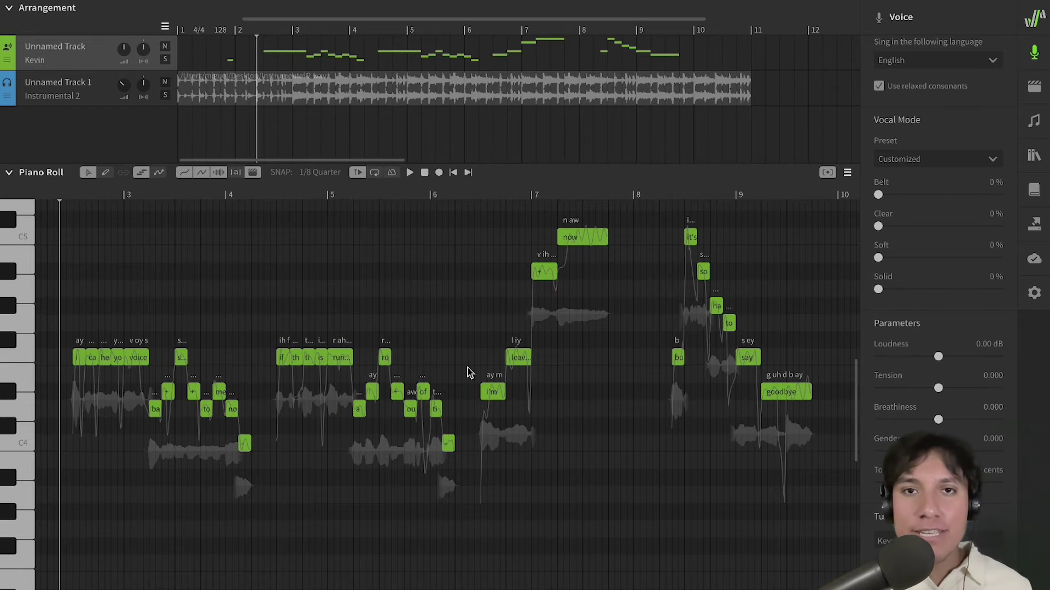
Switch the vocal track's singer from Kevin to Weina and play the song through
click(35, 62)
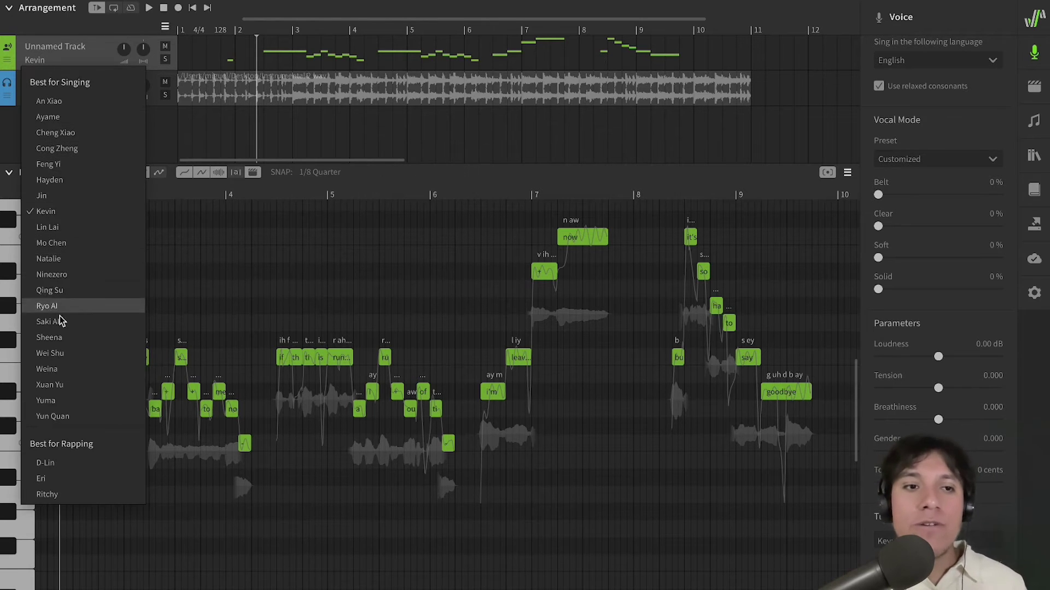
click(50, 369)
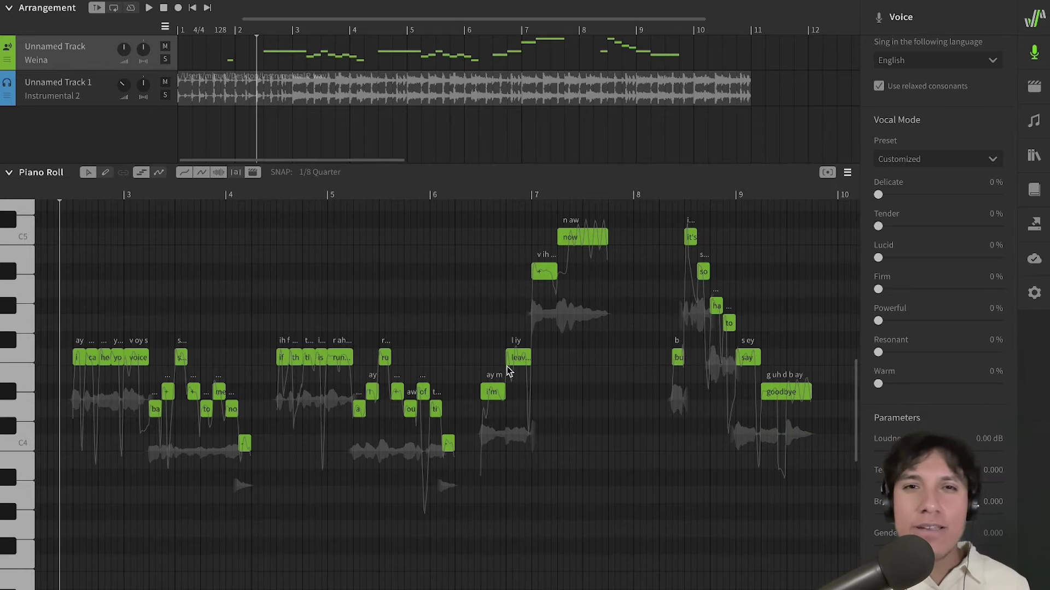
key(space)
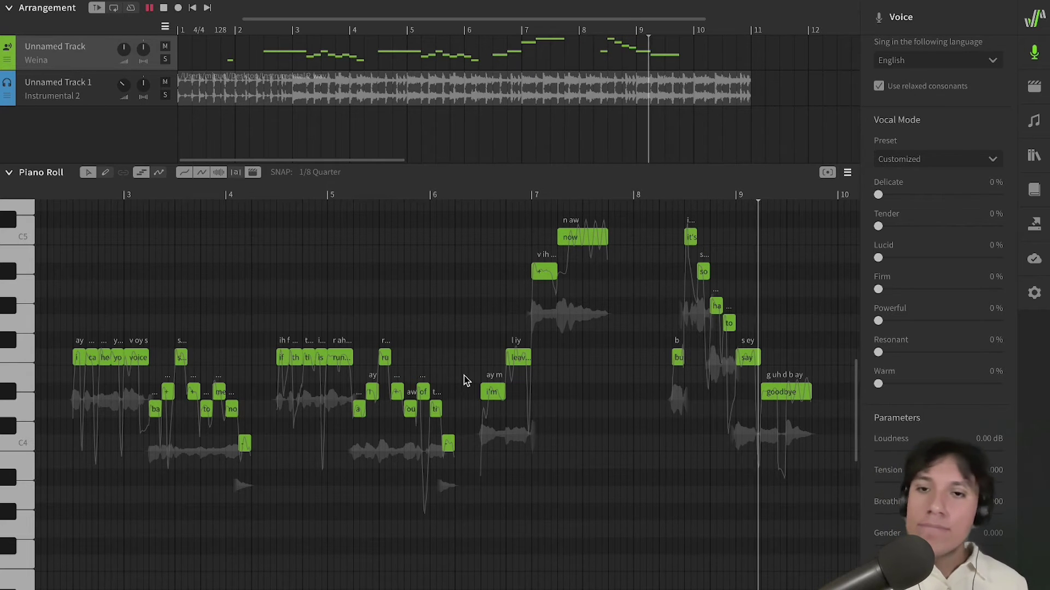
key(space)
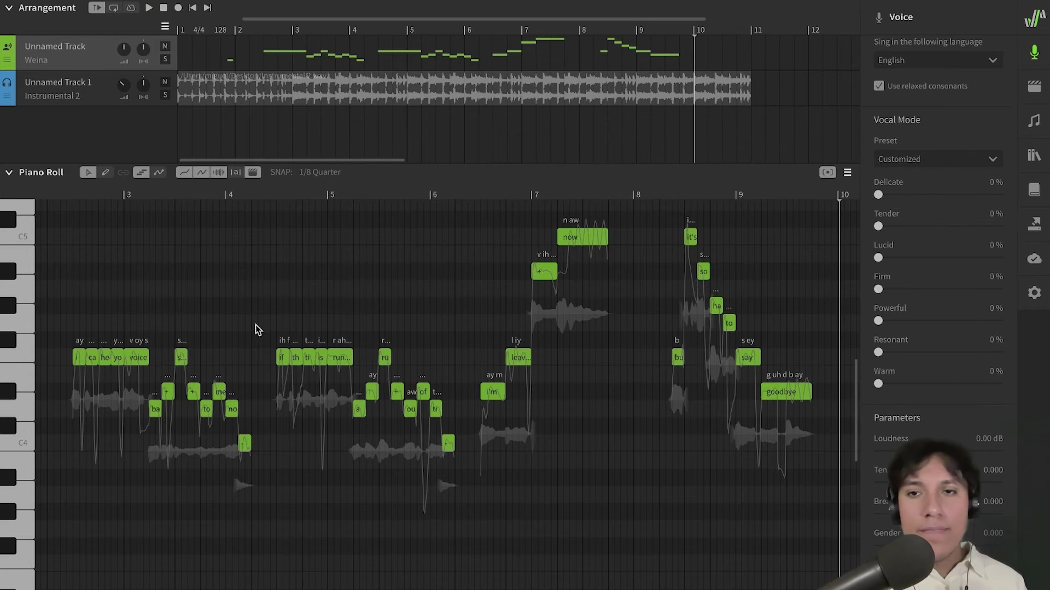
Play Weina's line from the song start with Delicate at 150%
click(61, 196)
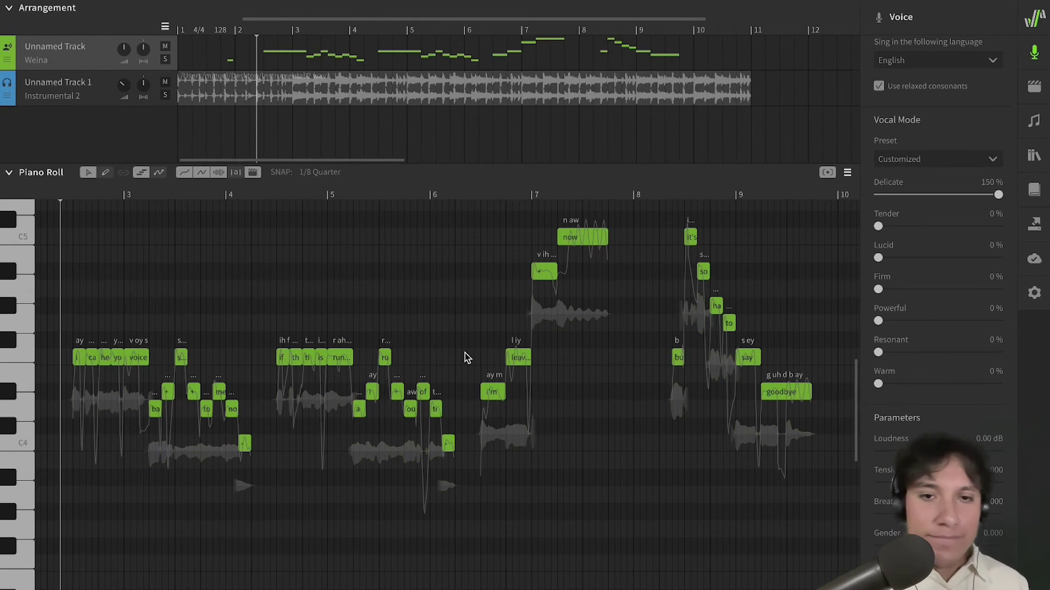
key(space)
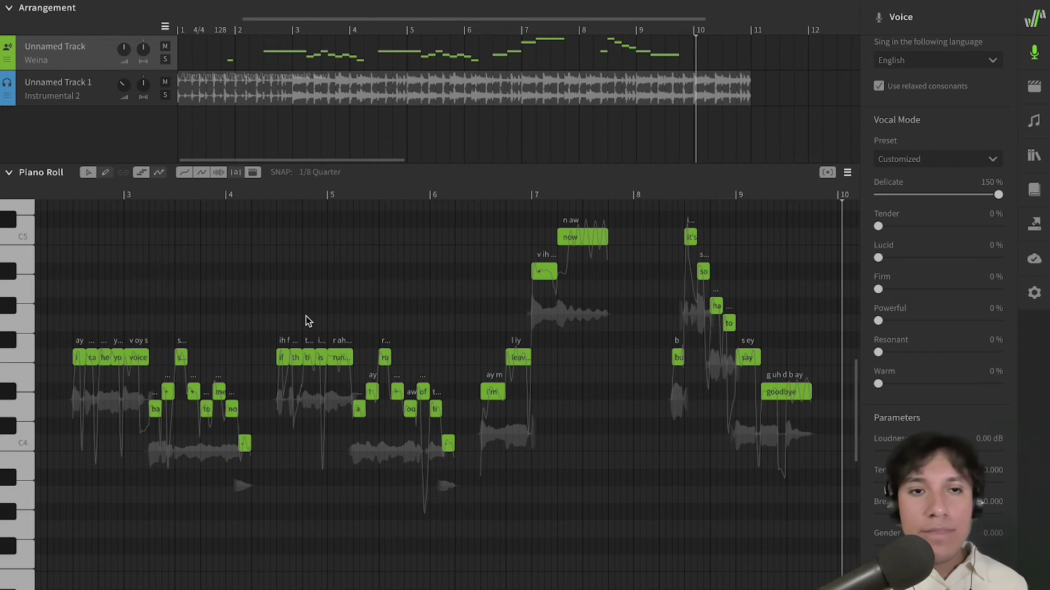
Play the song from the start with Firm and Powerful at 150%, then rewind
click(60, 195)
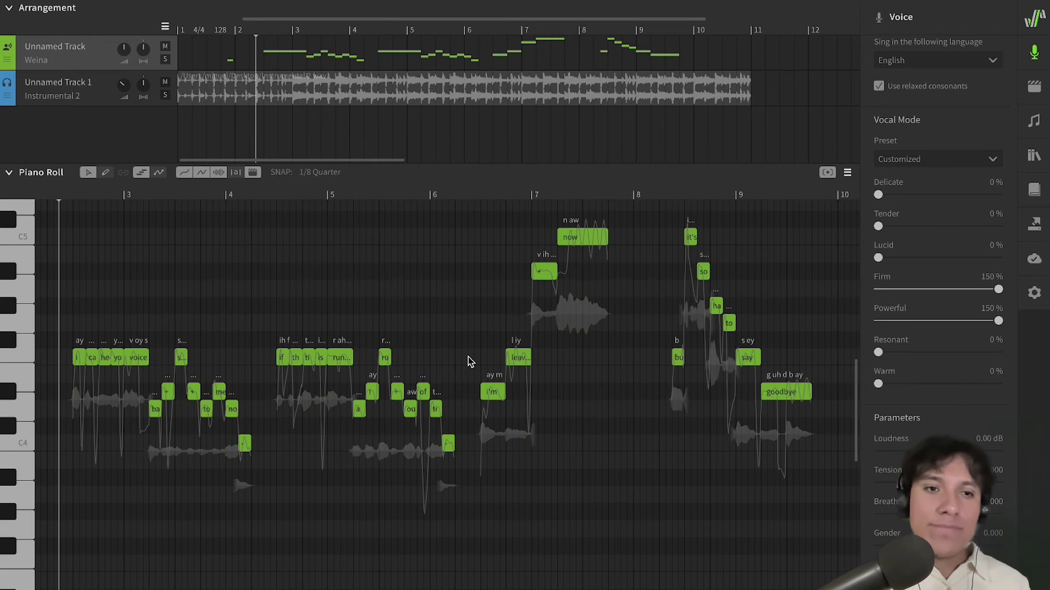
key(space)
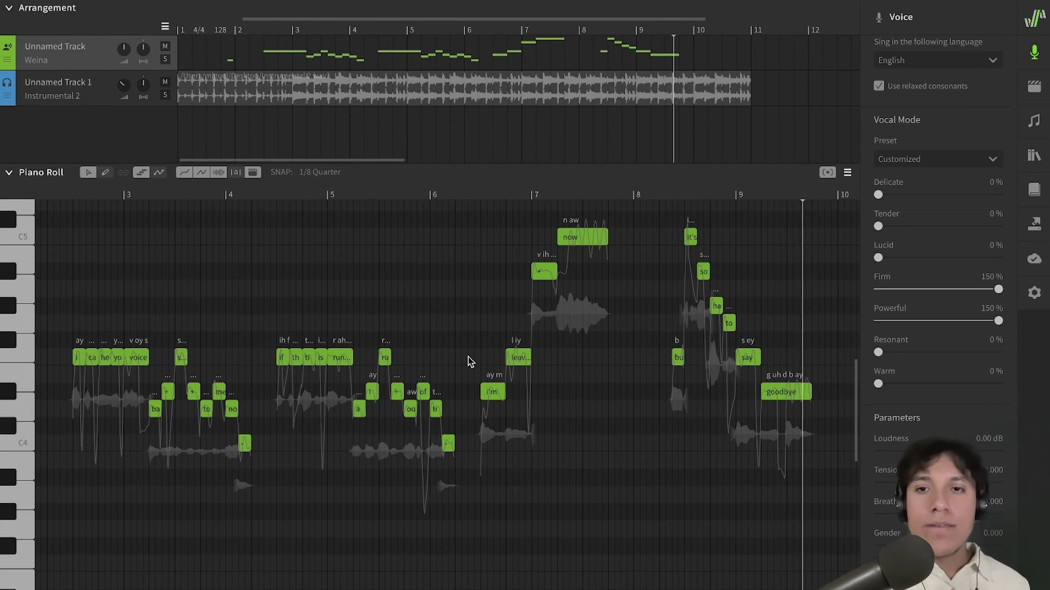
click(68, 195)
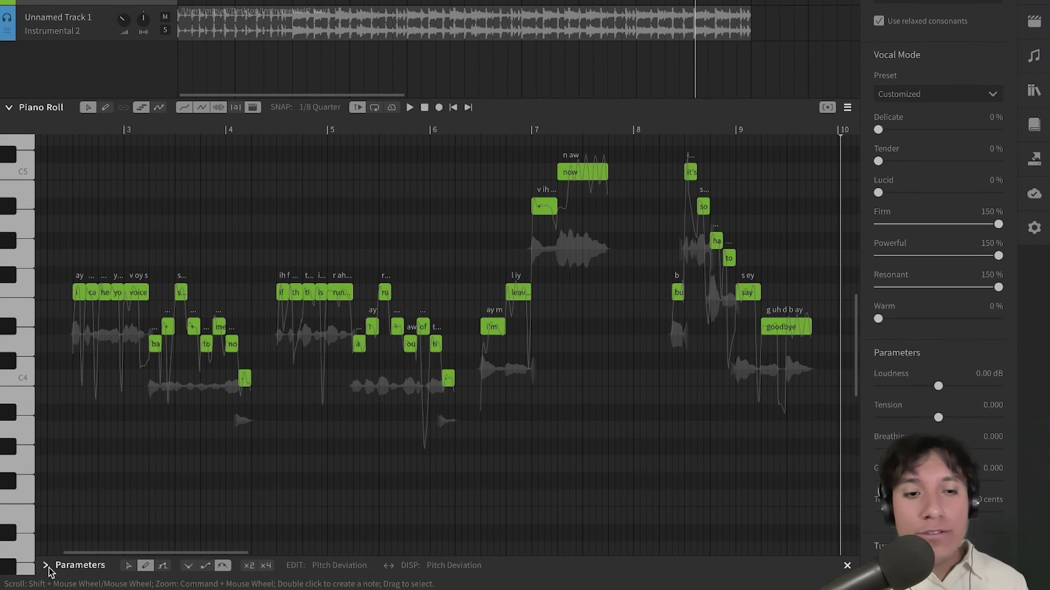
Expand the parameter editing lane beneath the piano roll
click(46, 566)
Select Tender as the edited parameter and start drawing its curve in the lane
click(338, 495)
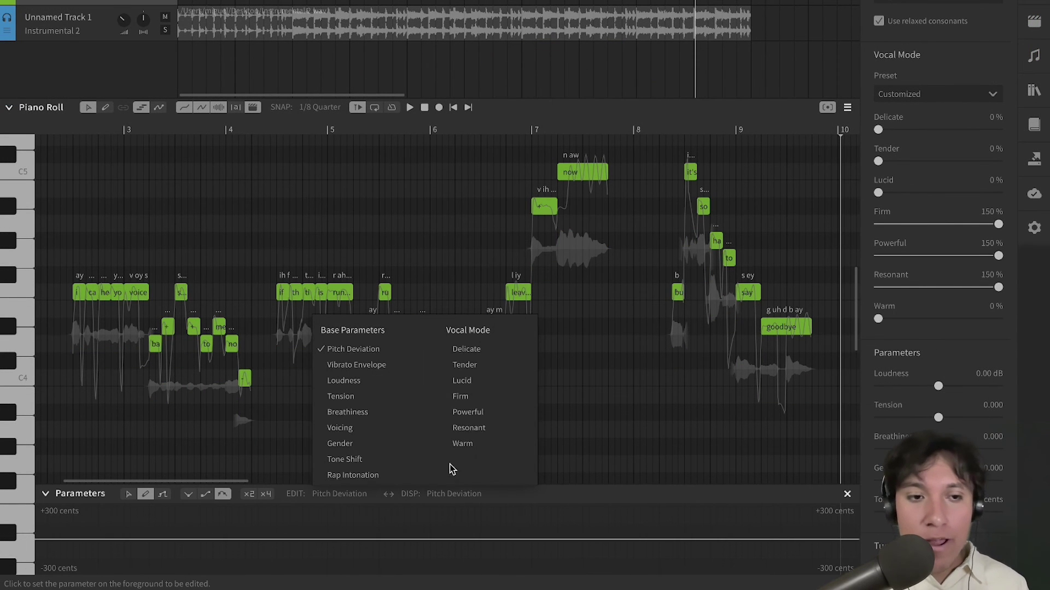
click(479, 366)
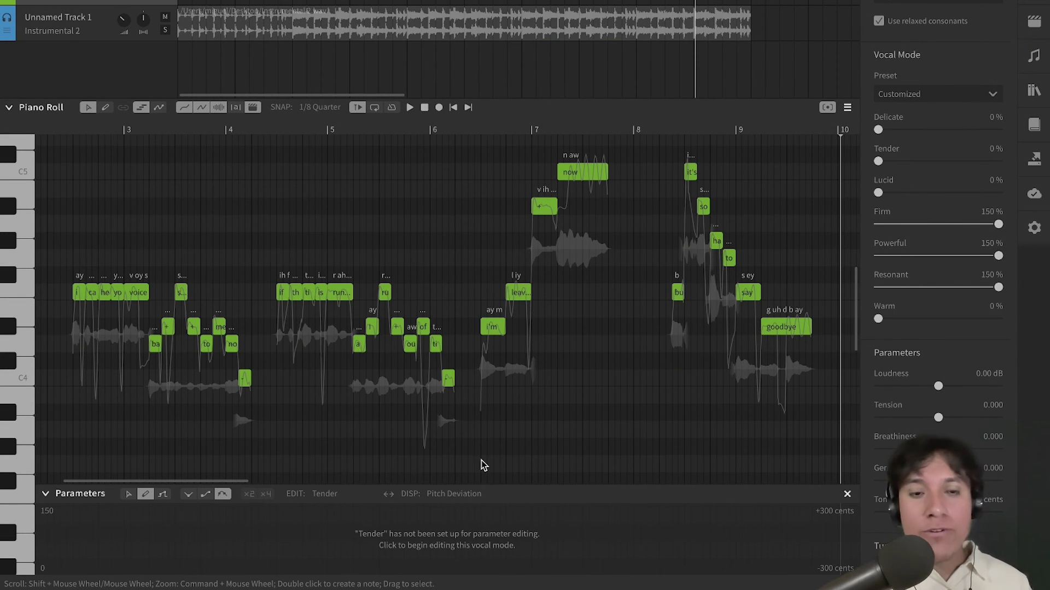
click(452, 522)
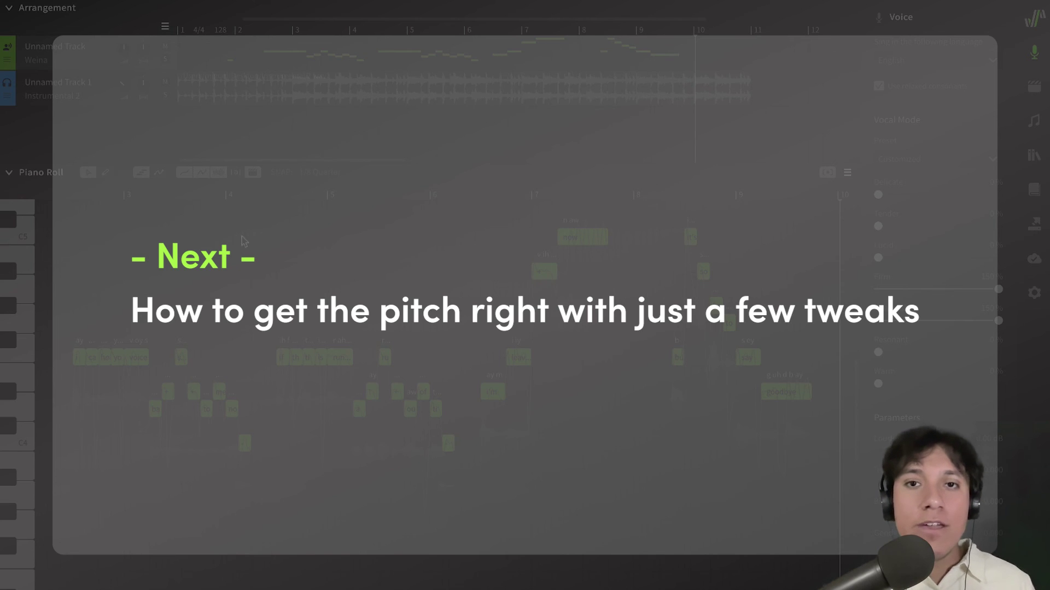
double_click(879, 354)
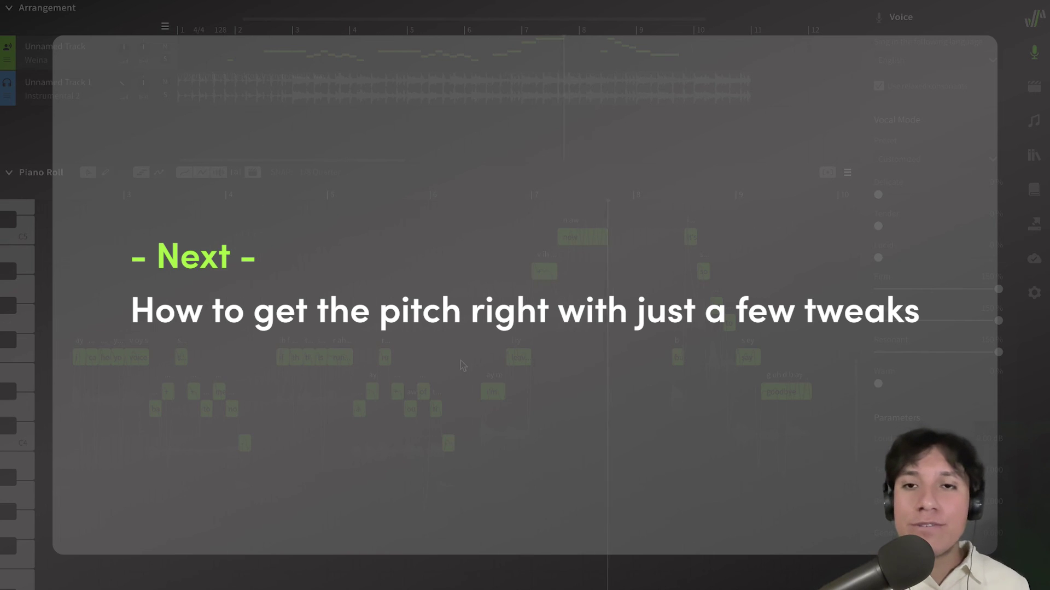
click(153, 567)
click(340, 566)
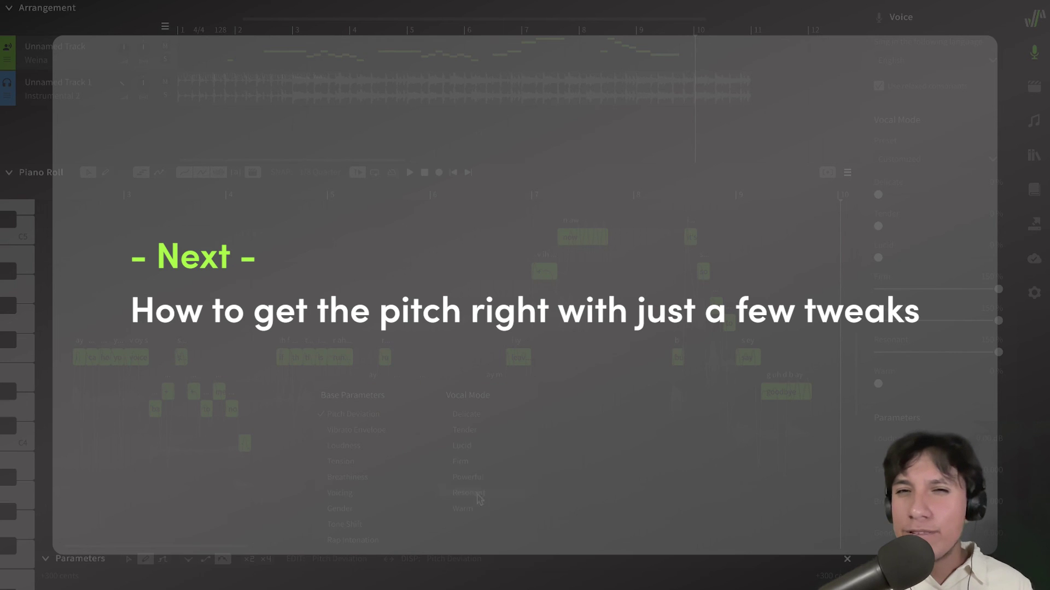
click(478, 432)
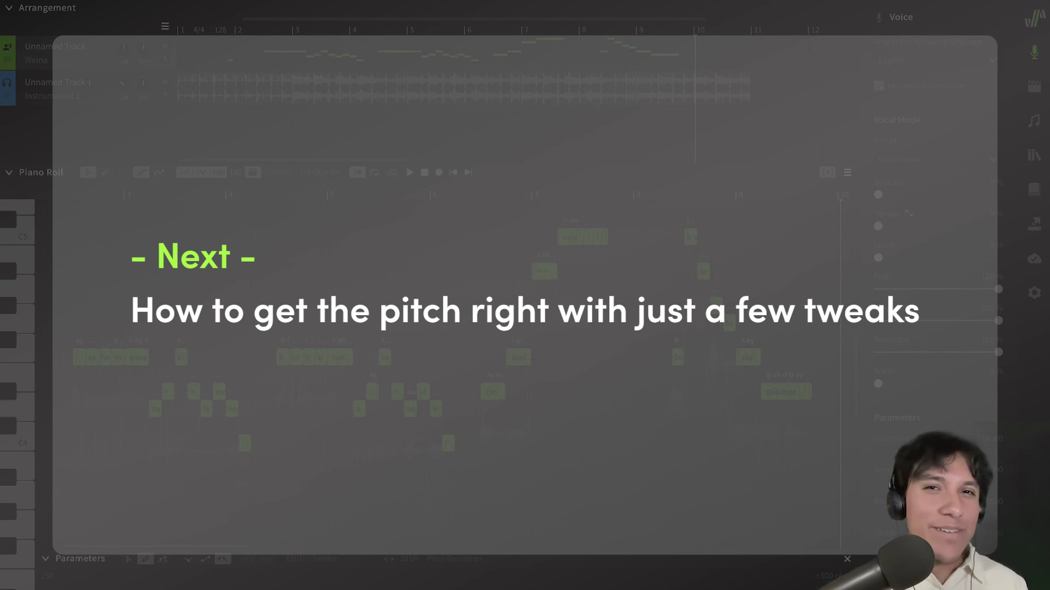